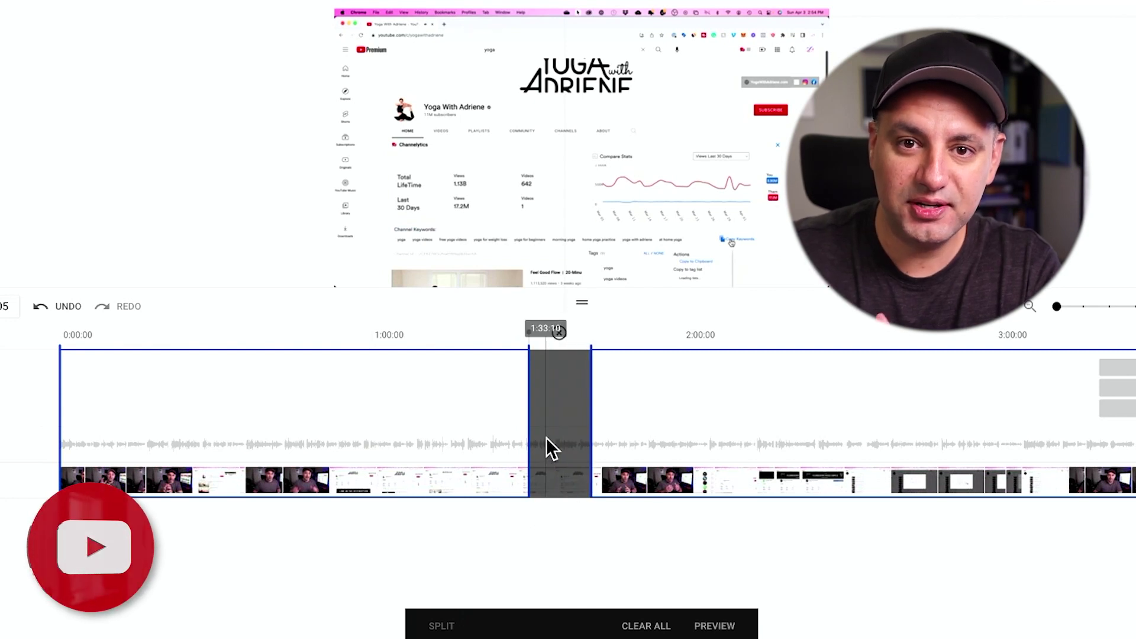
Move the playhead to about 2:15 and mark the section after it for cutting
click(770, 392)
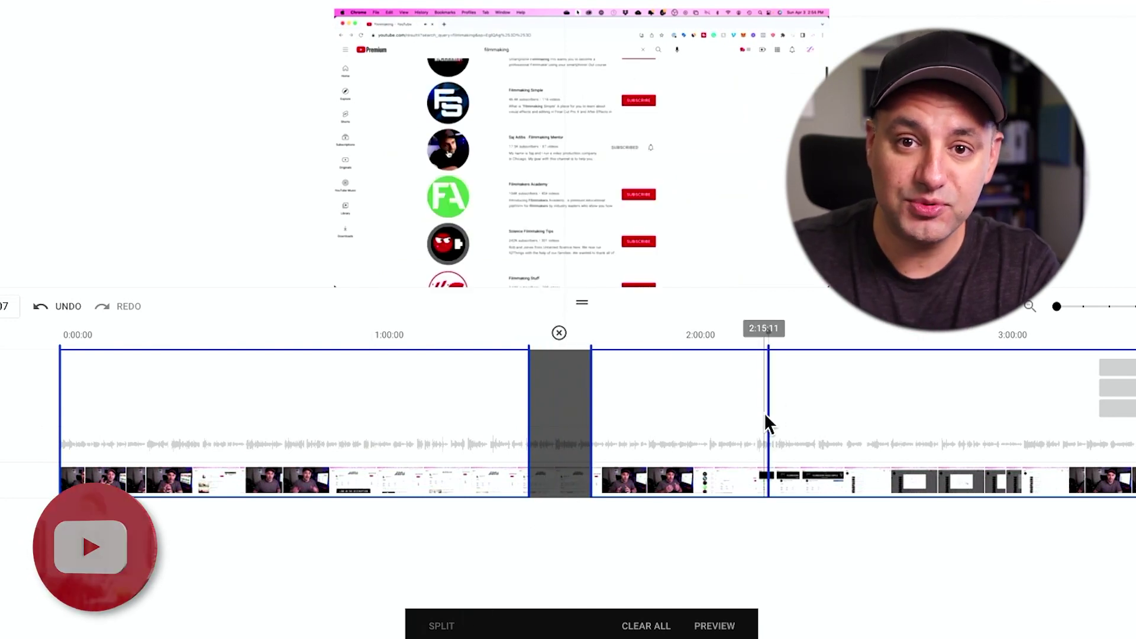
drag(765, 413, 883, 414)
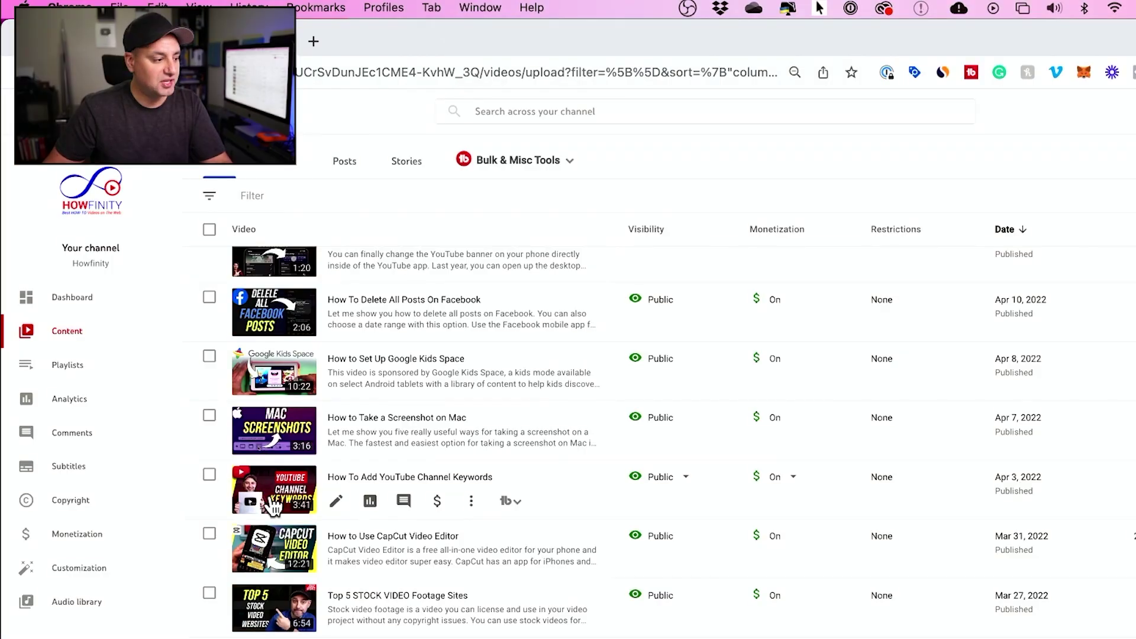
Open the details of 'How To Add YouTube Channel Keywords' and switch to its Editor
click(269, 494)
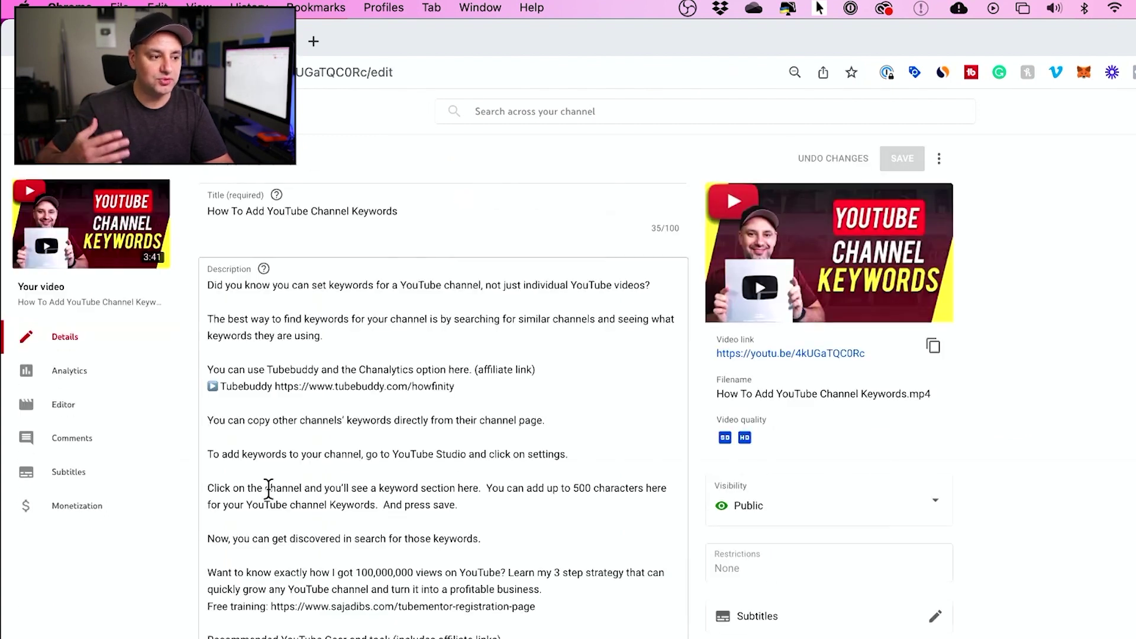
click(66, 414)
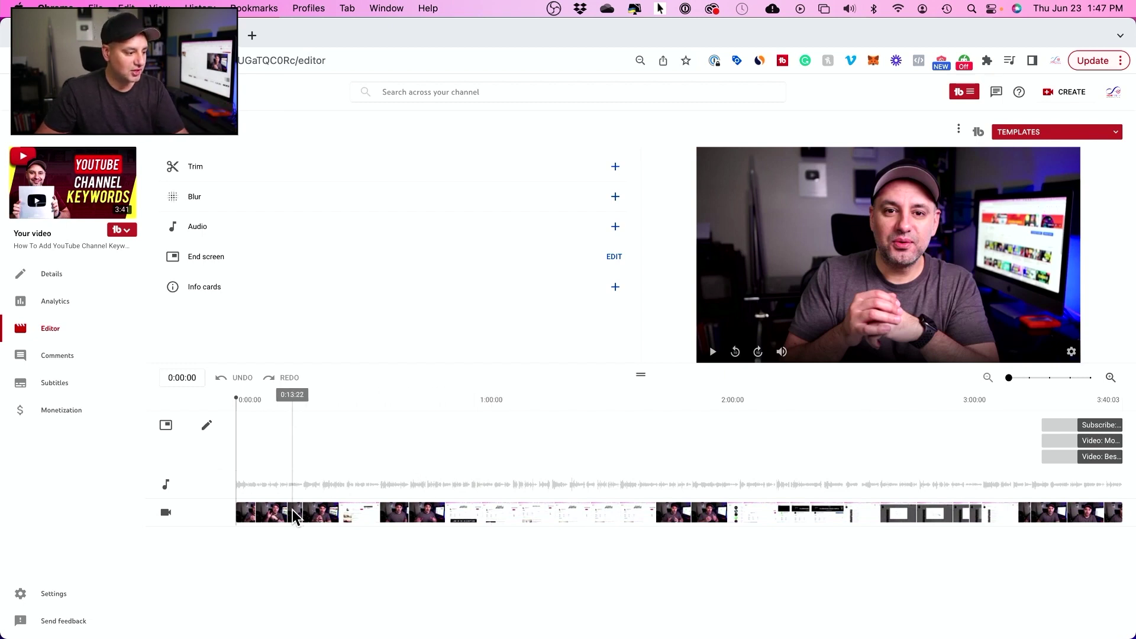
Add a trim, test trimming the start to about 0:34 and the end, ending with the full 0:00–3:40:03 clip
click(615, 168)
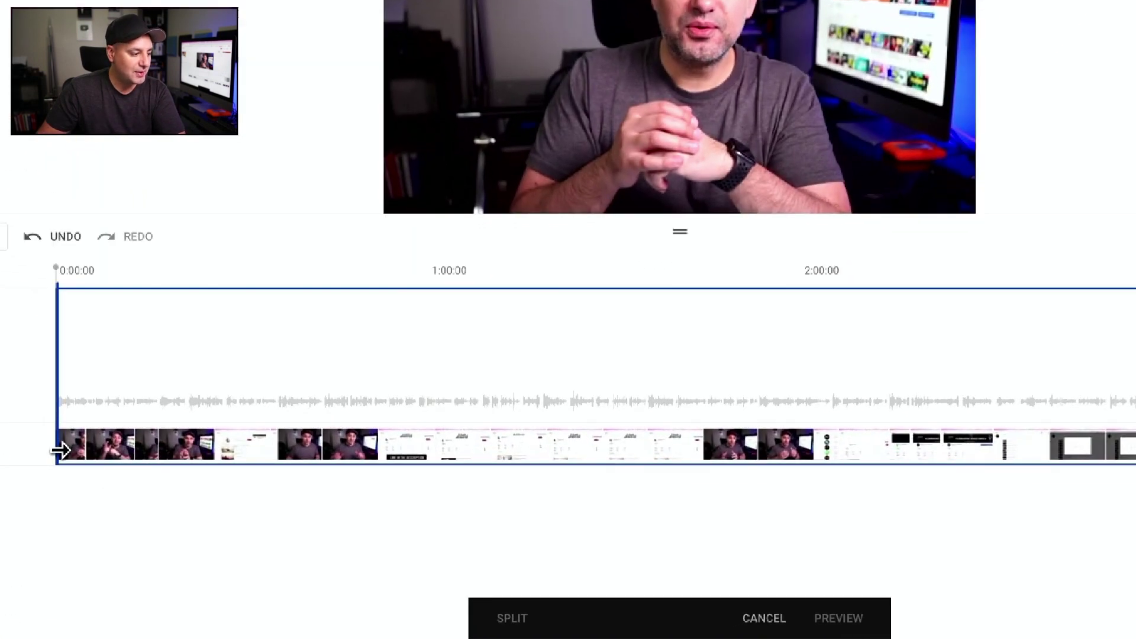
drag(238, 516, 310, 516)
drag(170, 450, 272, 444)
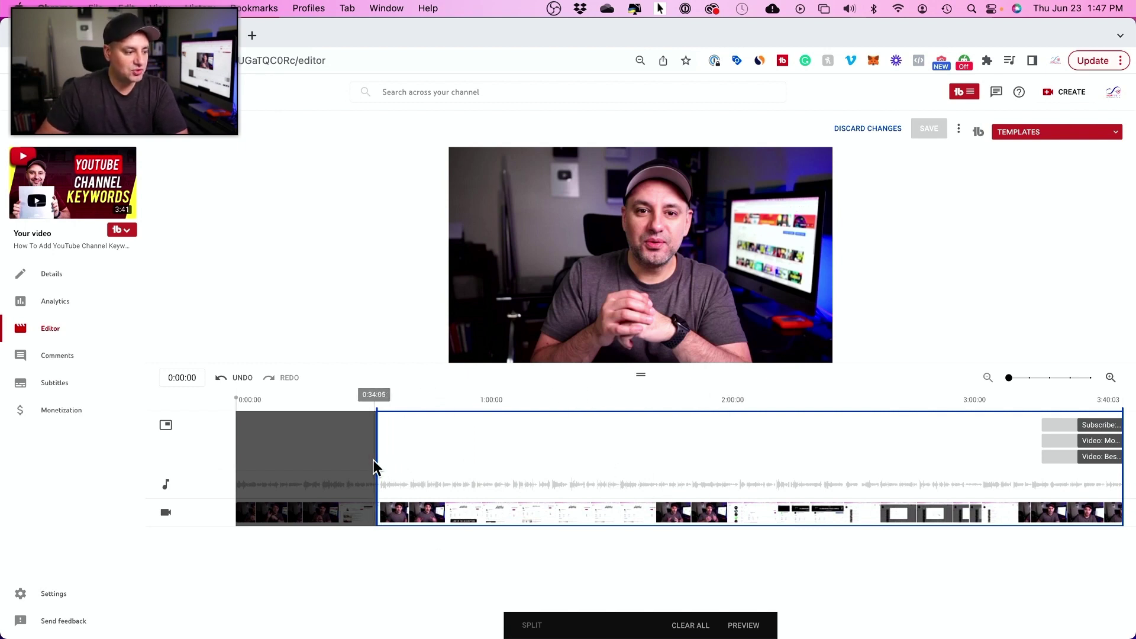
drag(379, 467, 203, 469)
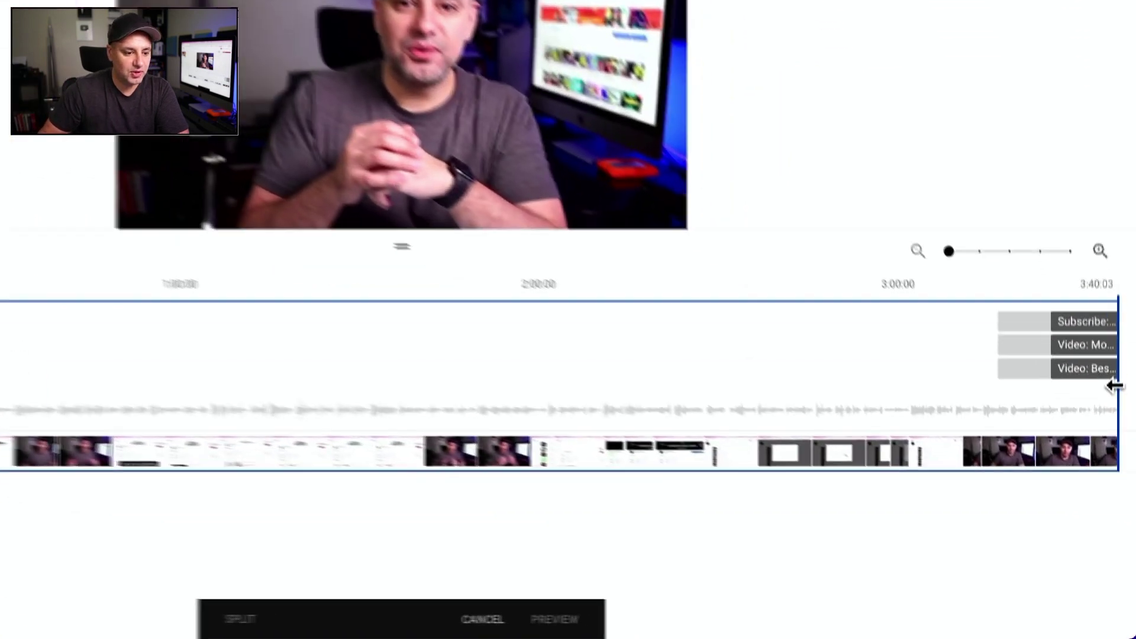
drag(1120, 467, 1028, 474)
drag(973, 387, 973, 387)
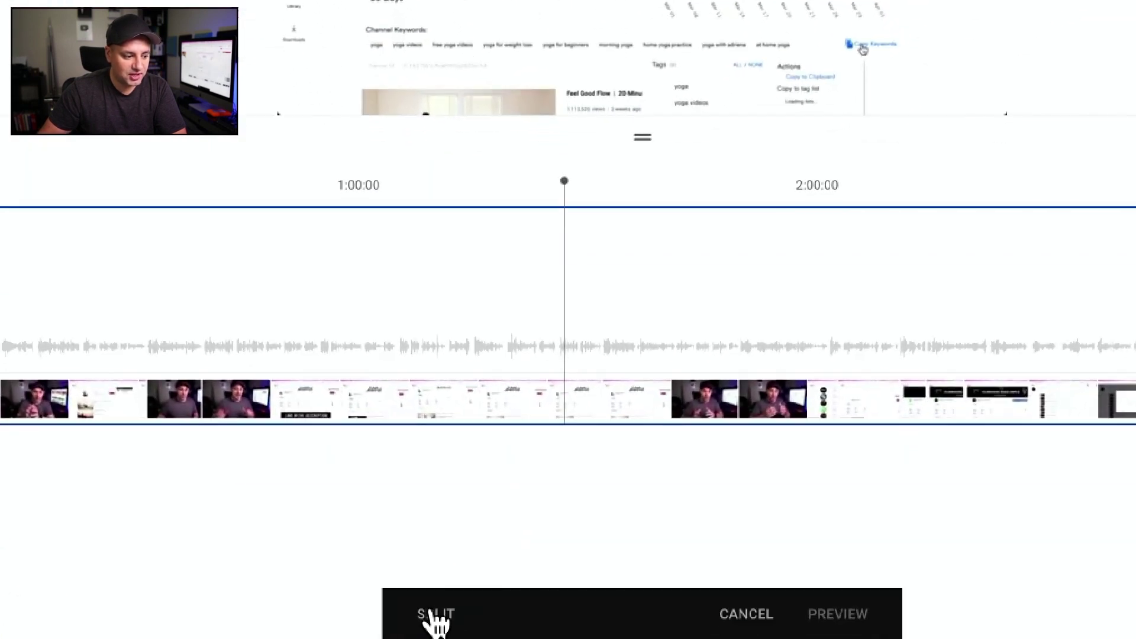
Split and mark two cut sections, roughly 1:27–1:39 and 2:13–2:35
click(437, 615)
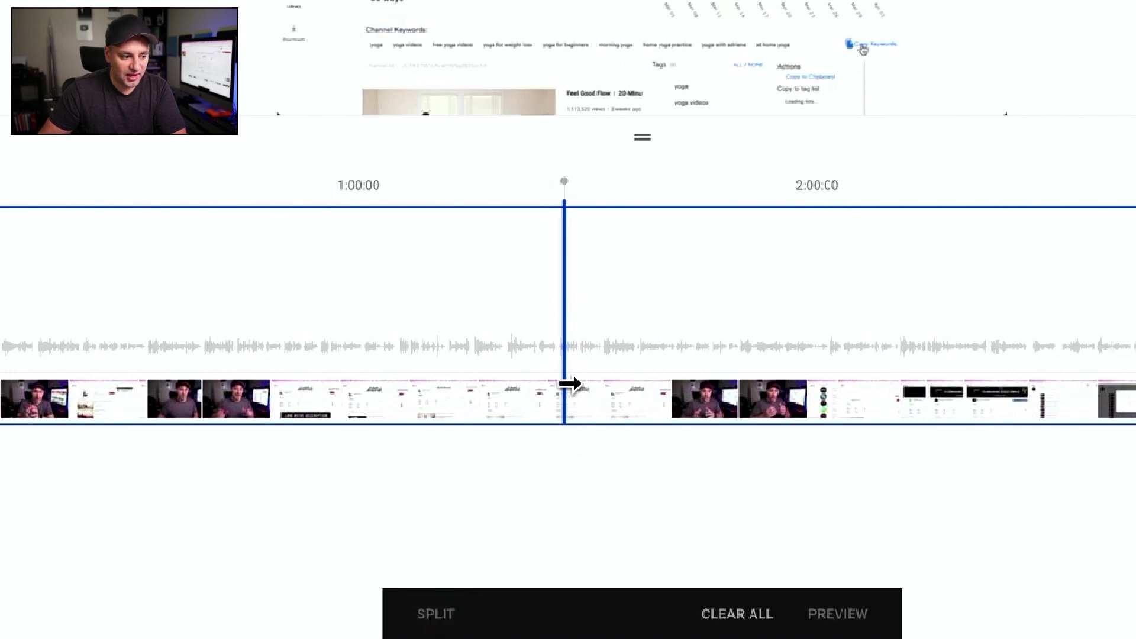
drag(567, 384, 658, 383)
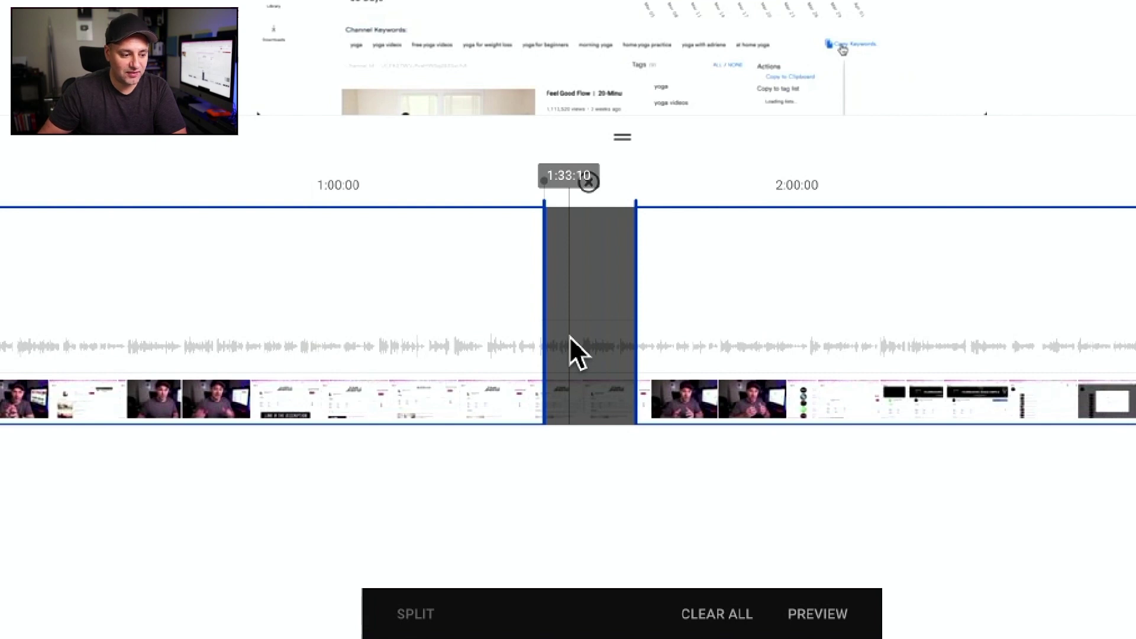
click(897, 237)
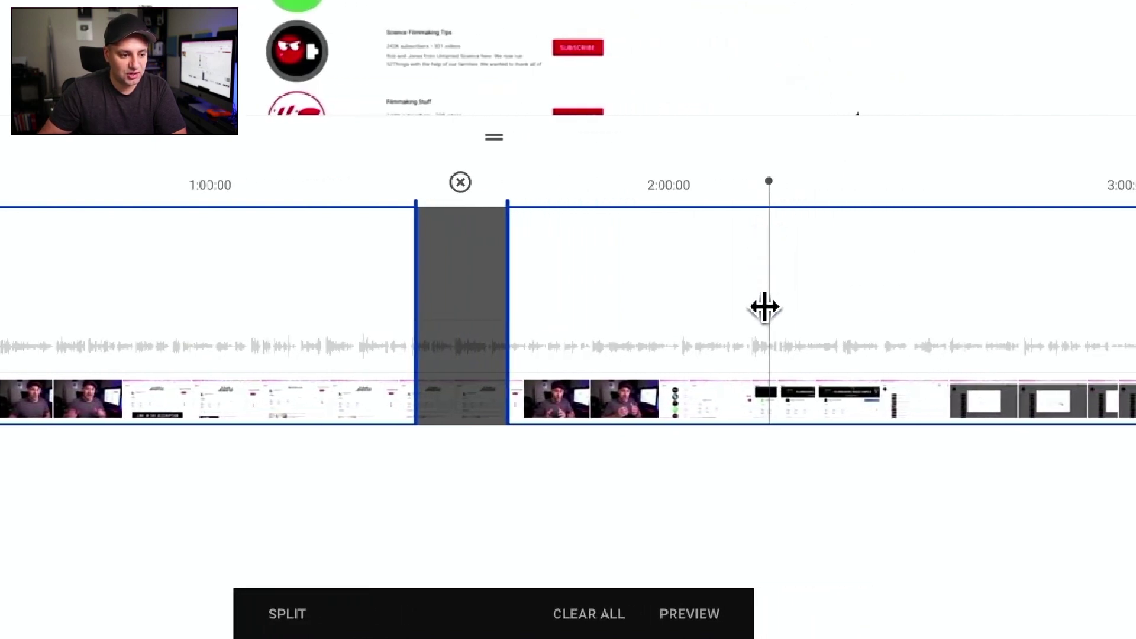
click(289, 614)
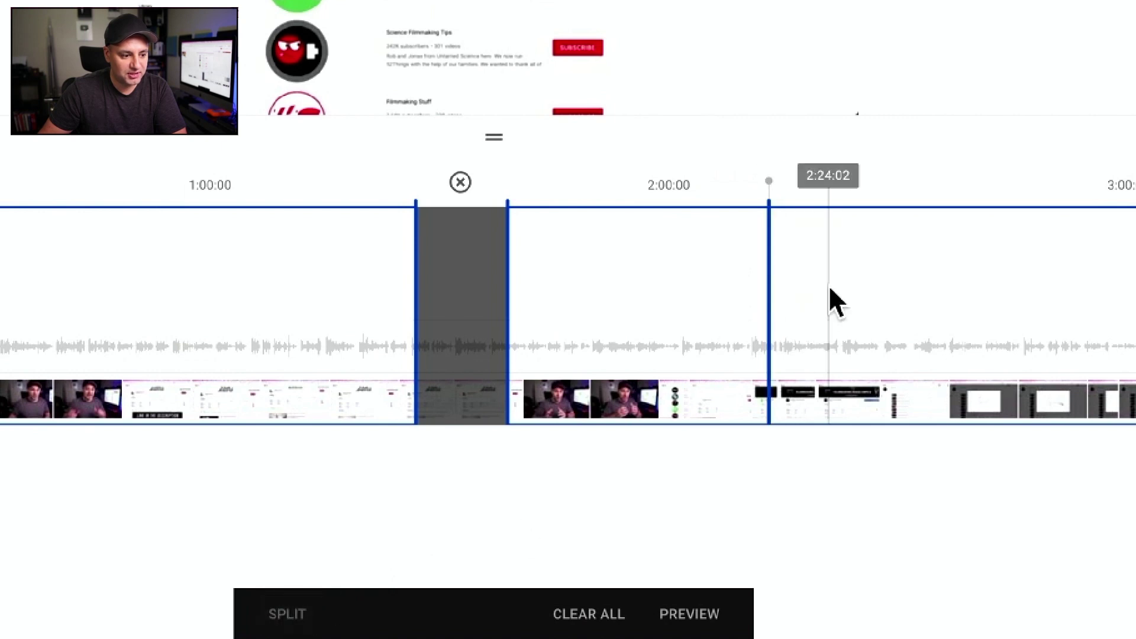
drag(768, 302, 894, 299)
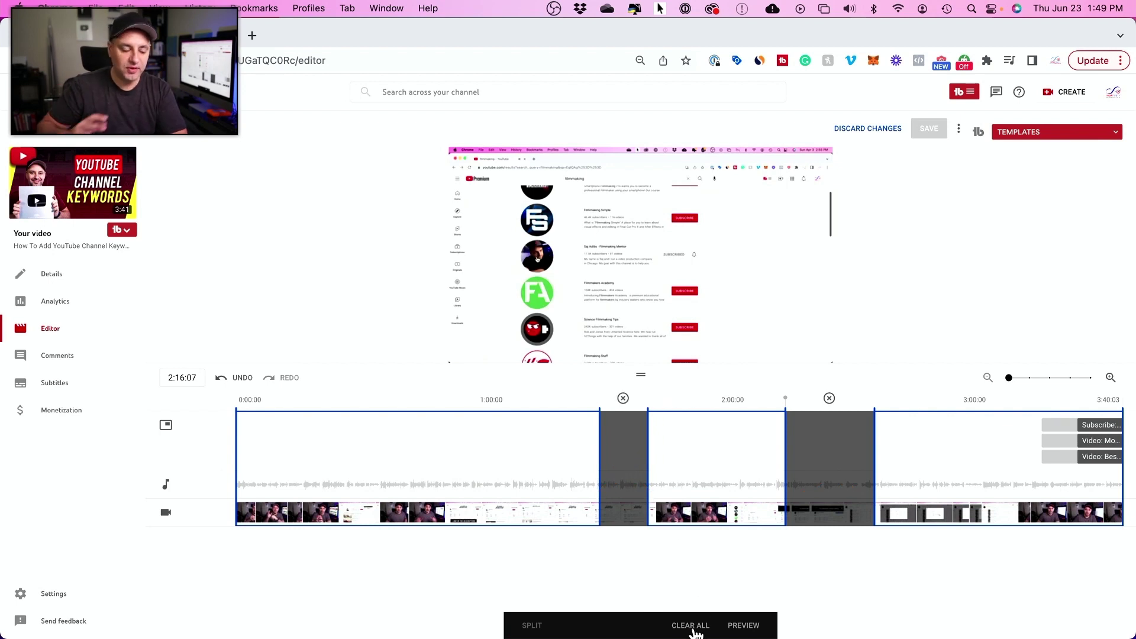
Preview the cuts, cancel the Save changes dialog, and discard the unsaved changes
click(741, 626)
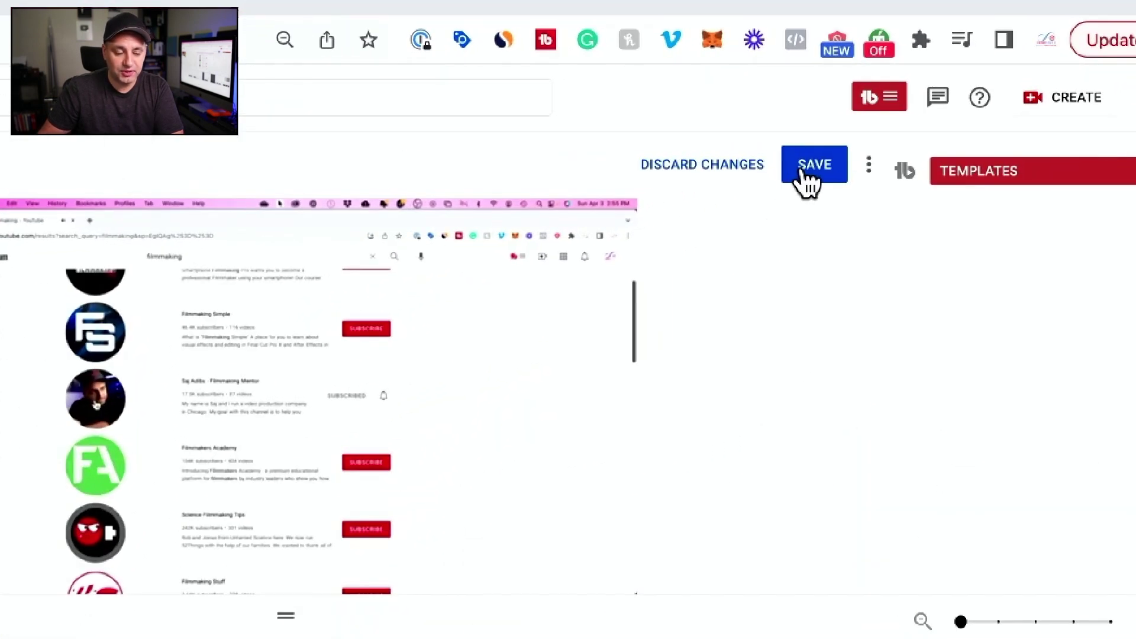
click(808, 172)
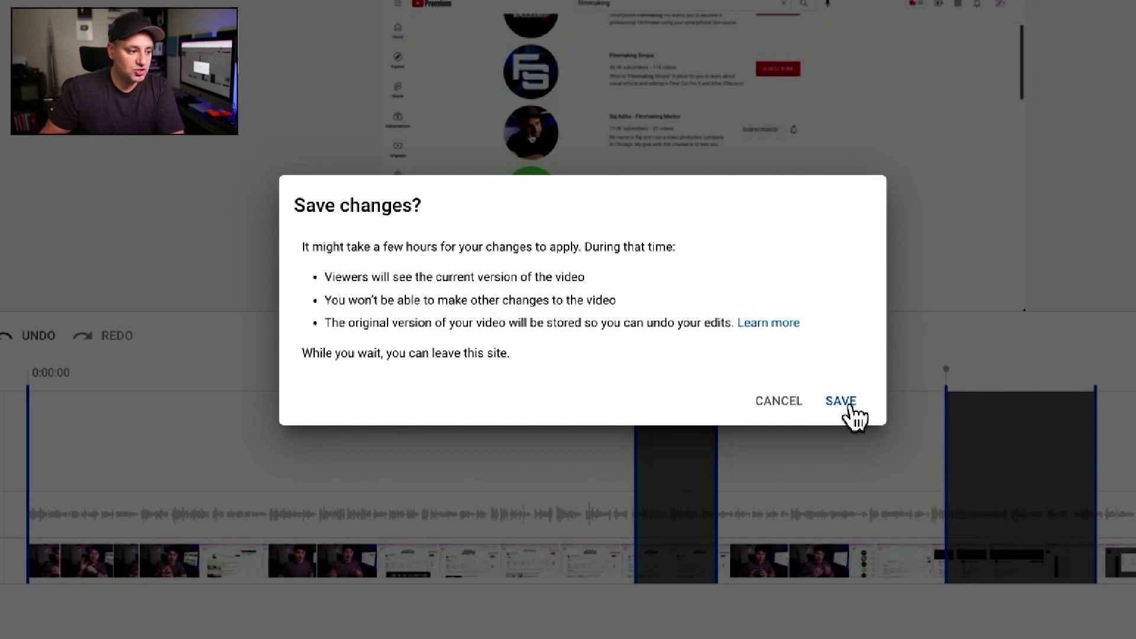
click(772, 403)
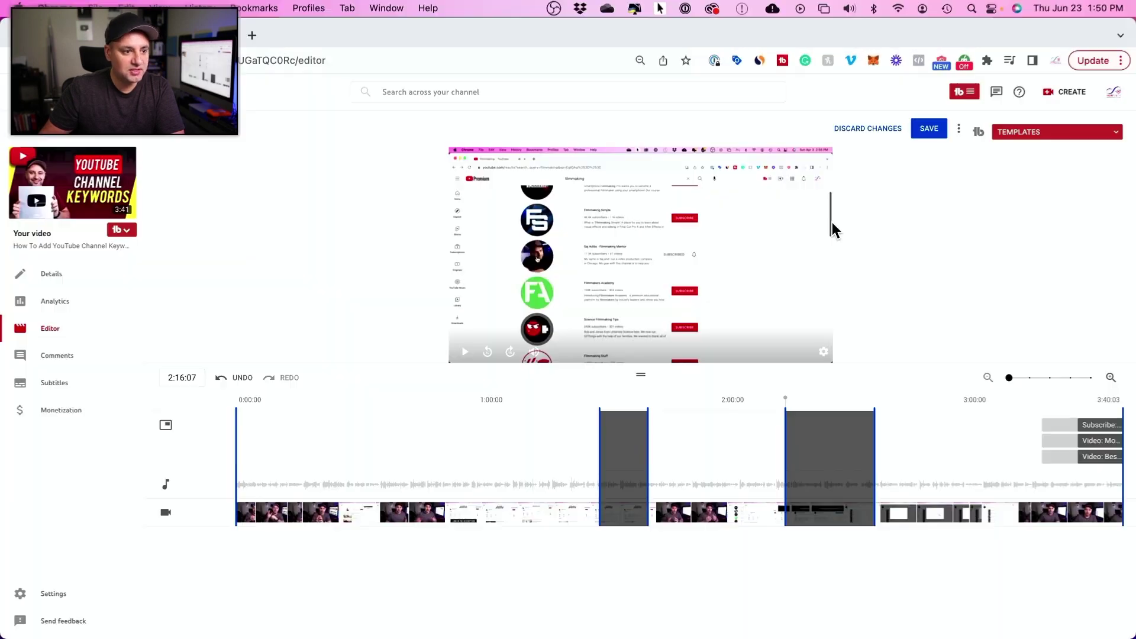
click(851, 127)
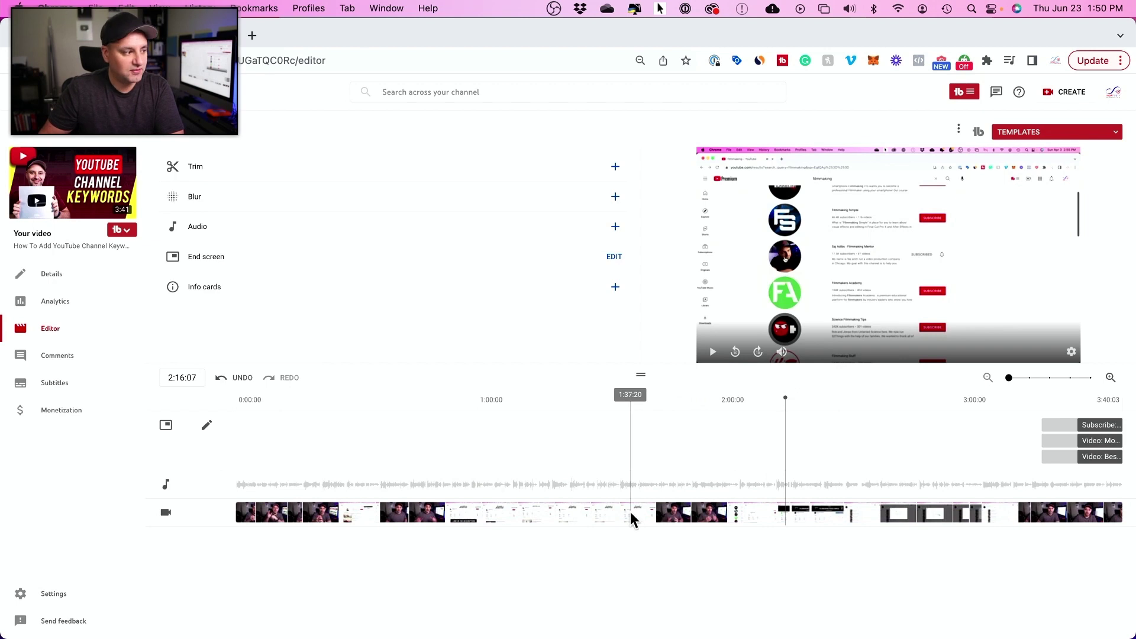
click(614, 200)
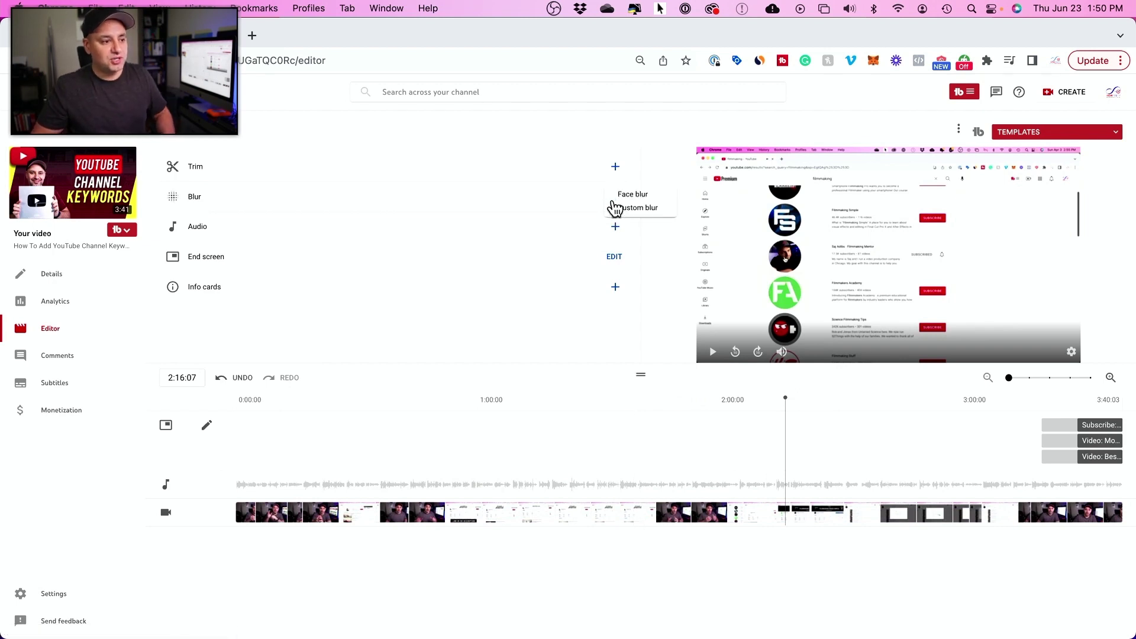
click(639, 195)
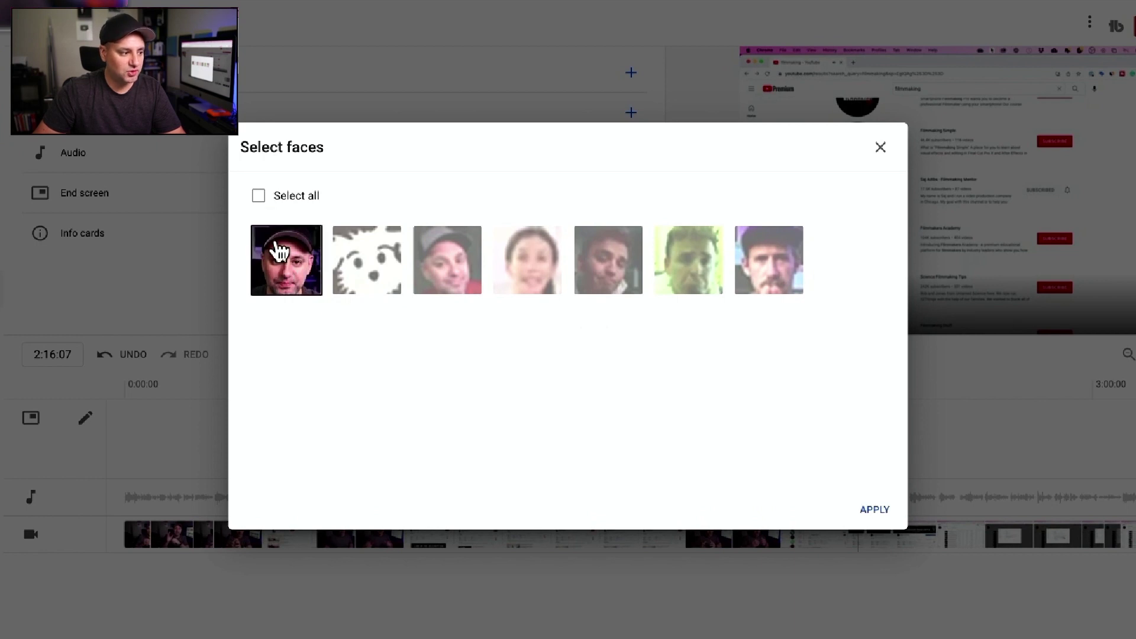
click(285, 275)
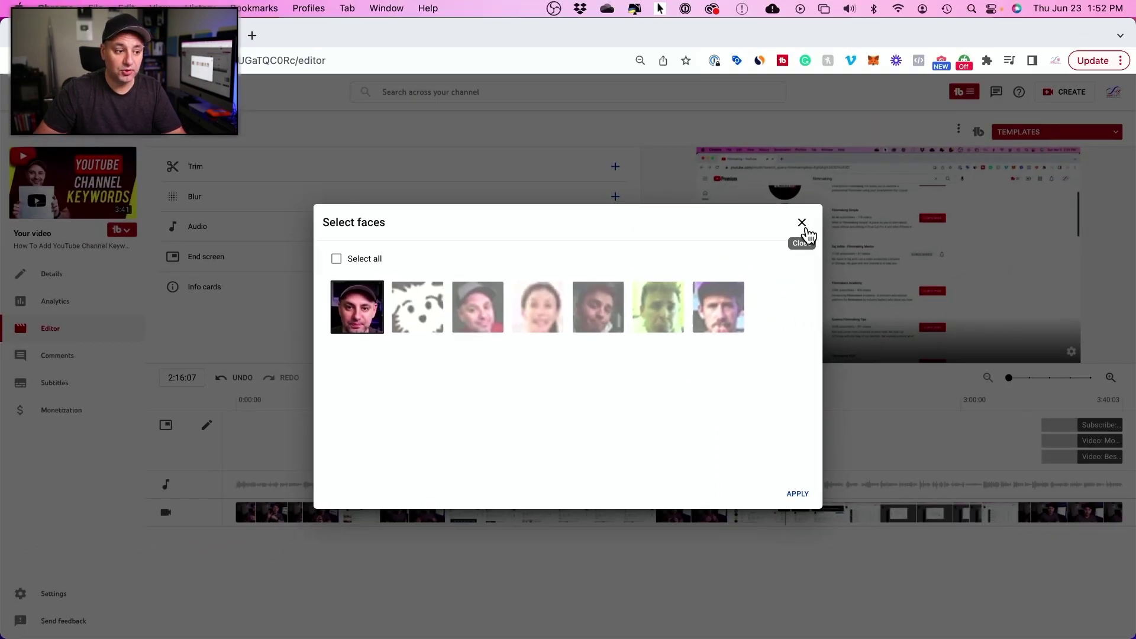
click(883, 149)
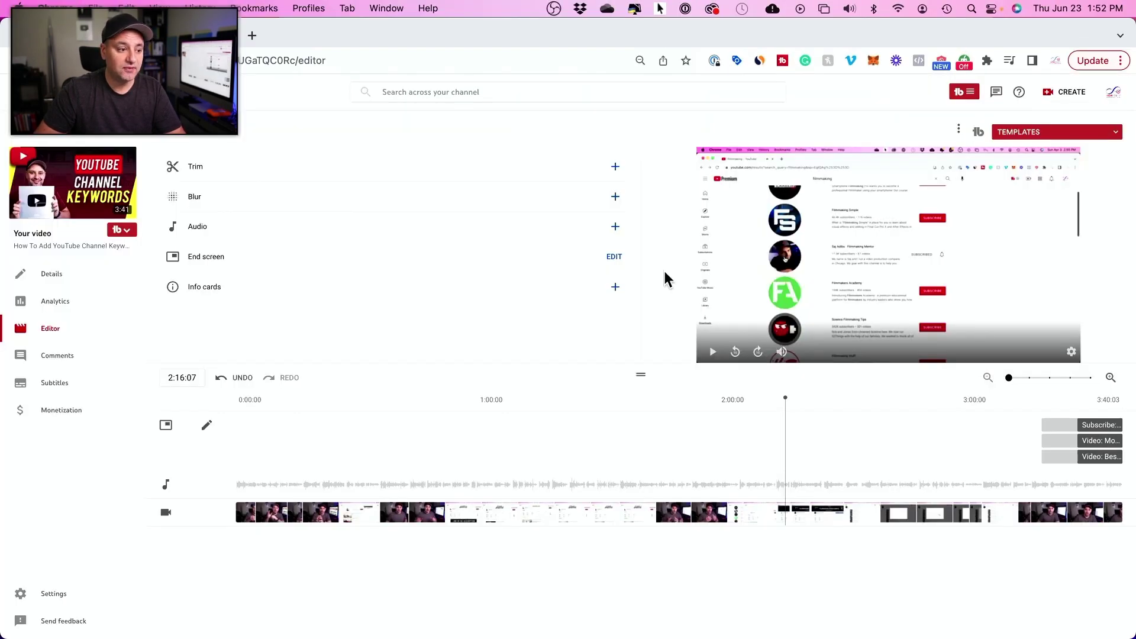
Add a custom blur over the third channel avatar, set it to fixed position, then delete it
click(615, 197)
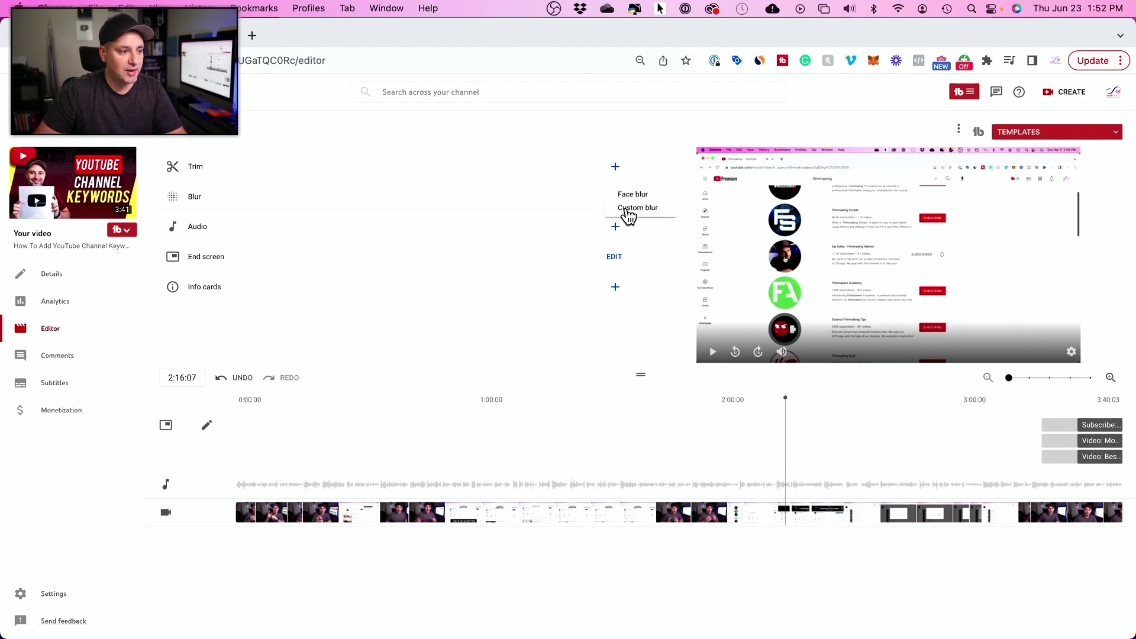
click(628, 213)
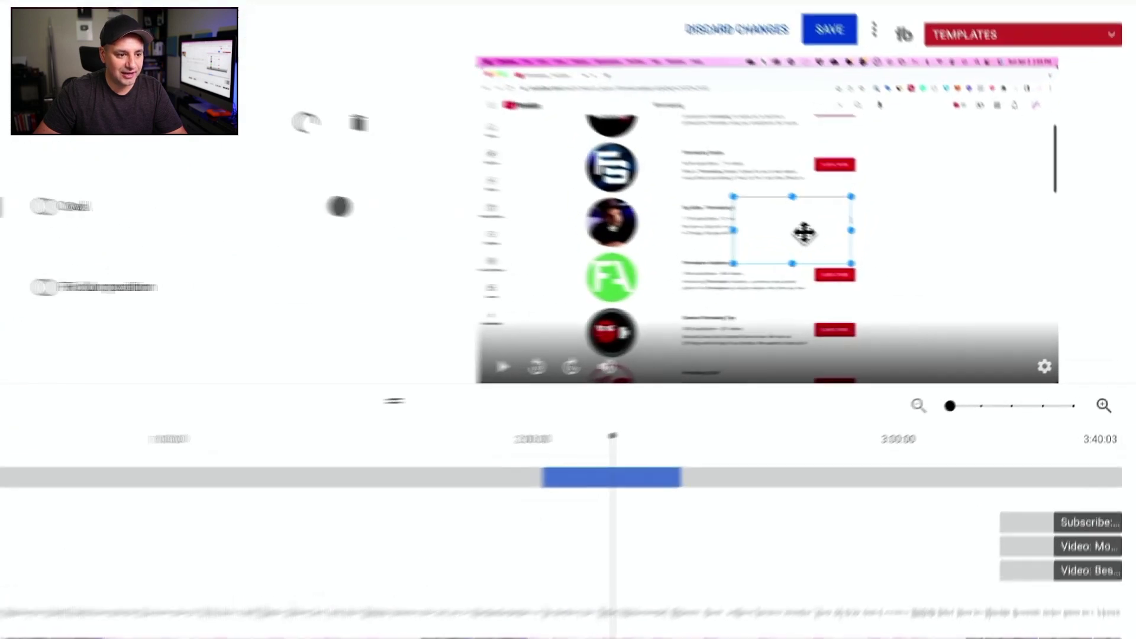
drag(904, 261, 868, 240)
drag(706, 188, 587, 214)
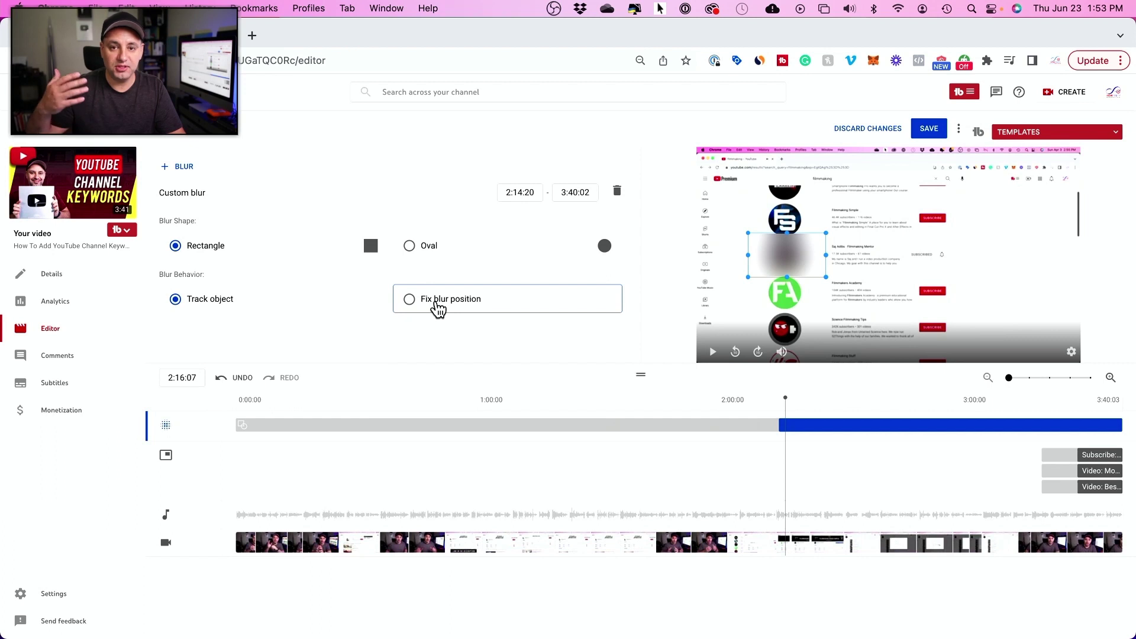
click(416, 303)
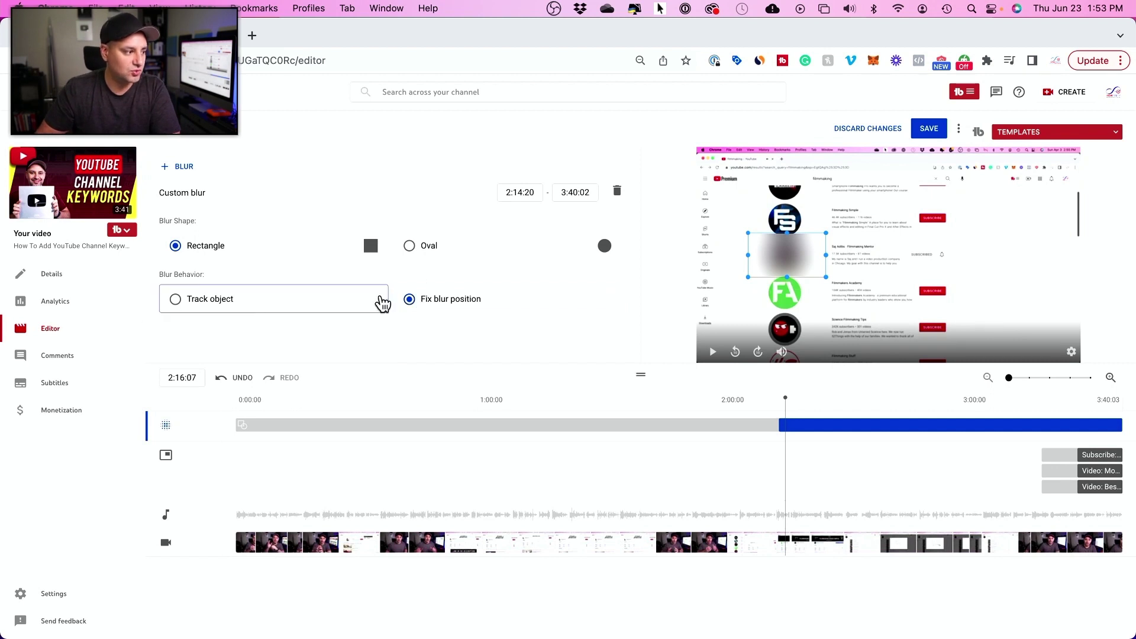
click(616, 193)
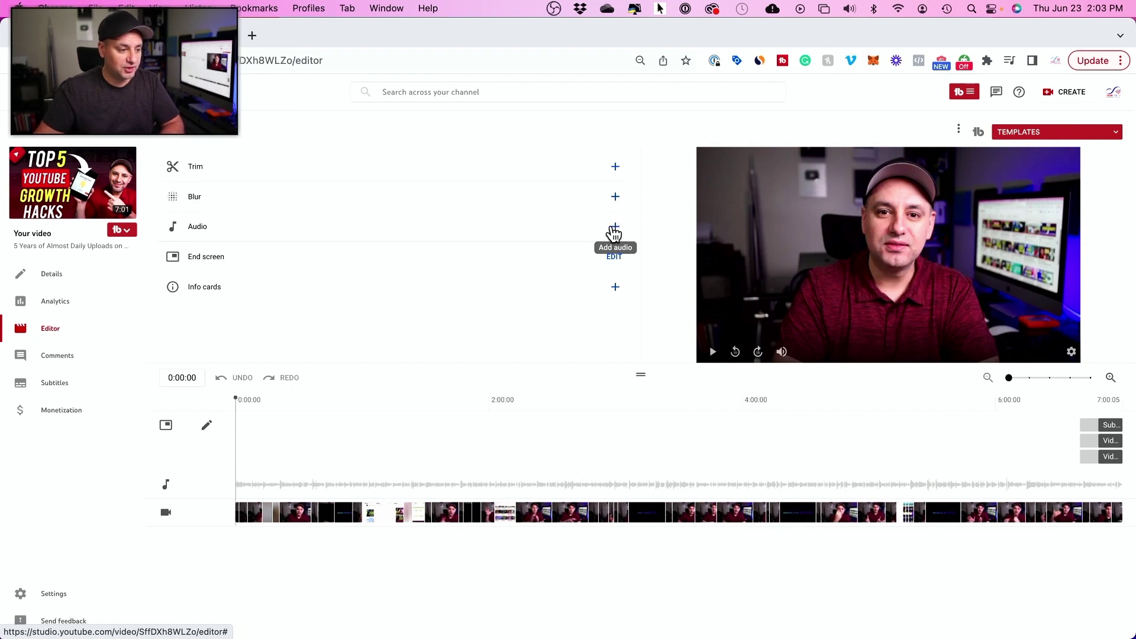
Open the Audio music library for the Top 5 YouTube Growth Hacks video
click(615, 228)
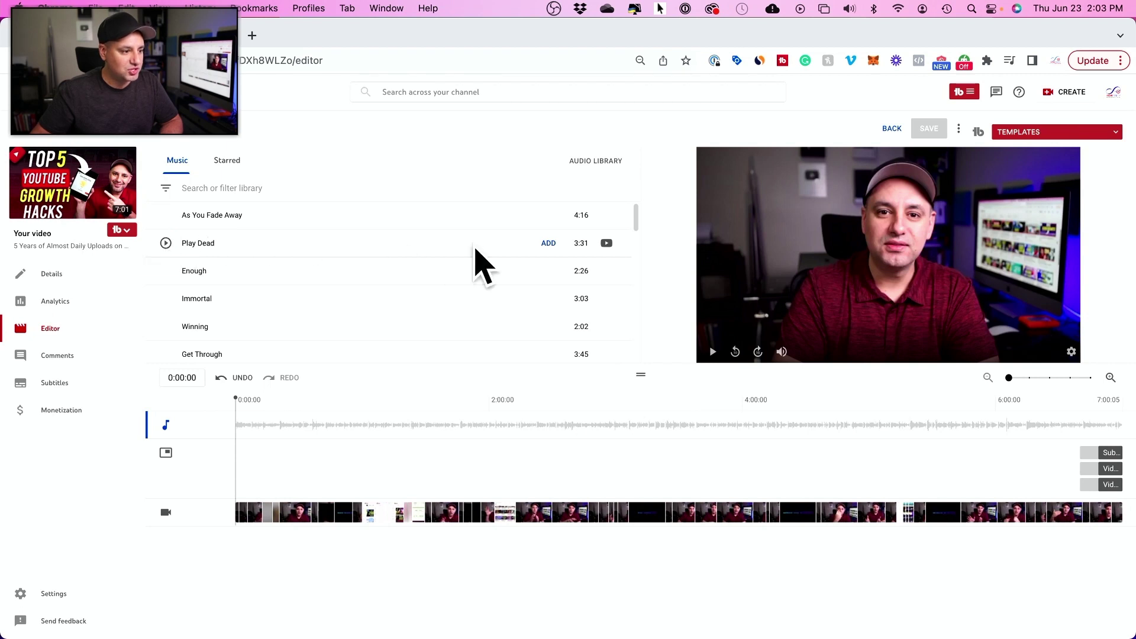
Add the Play Dead track and trim both ends of its clip to a short section
click(547, 245)
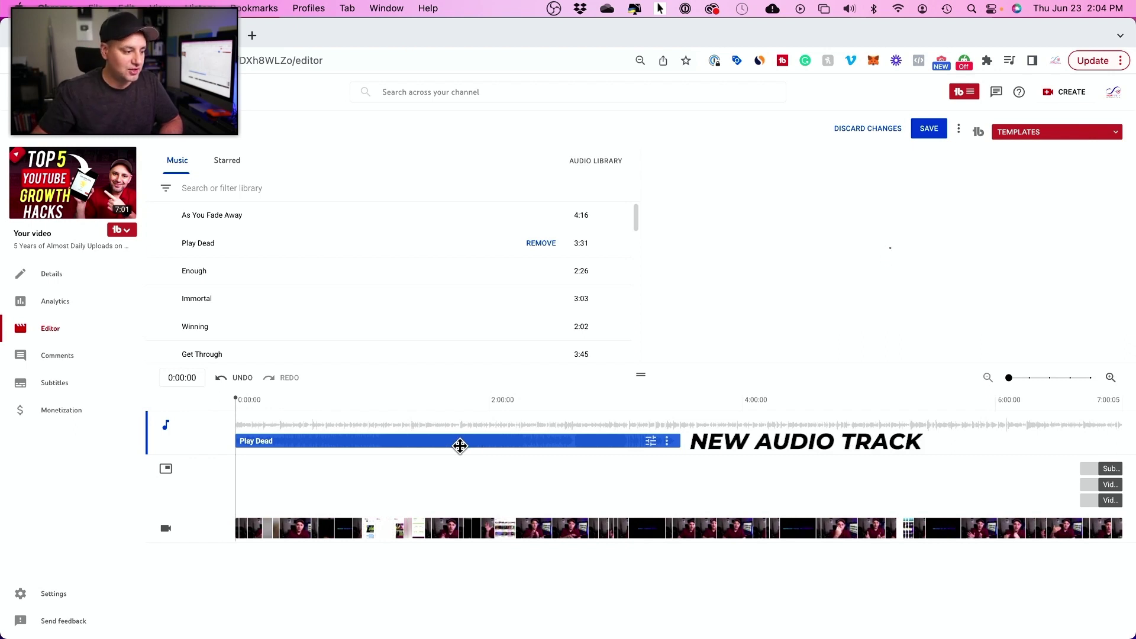
drag(678, 453, 498, 454)
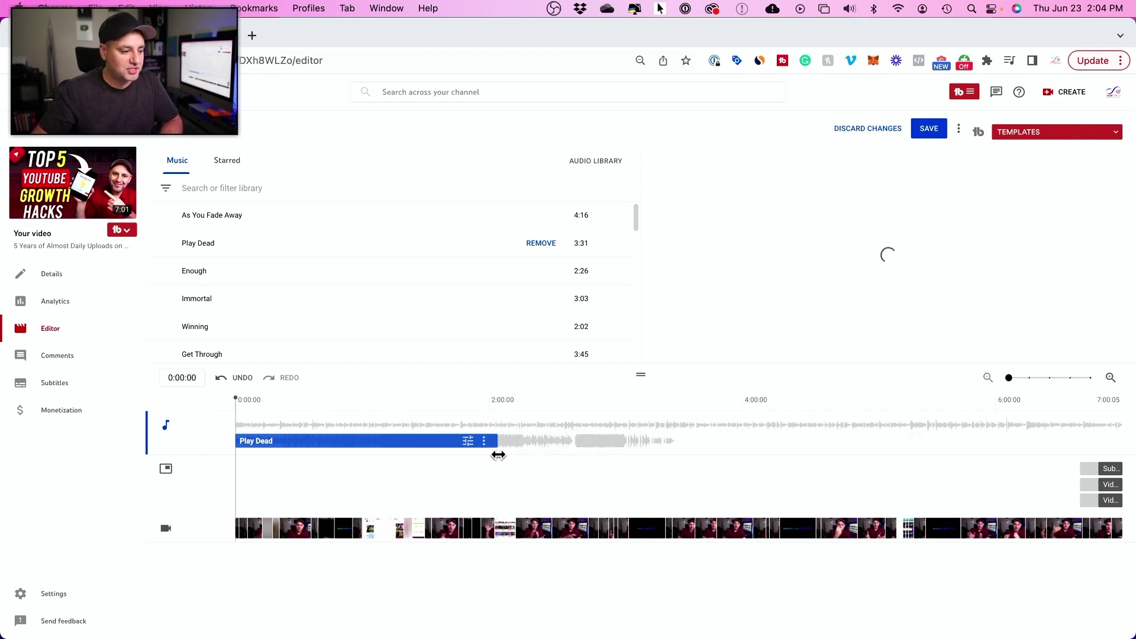
drag(235, 441, 433, 441)
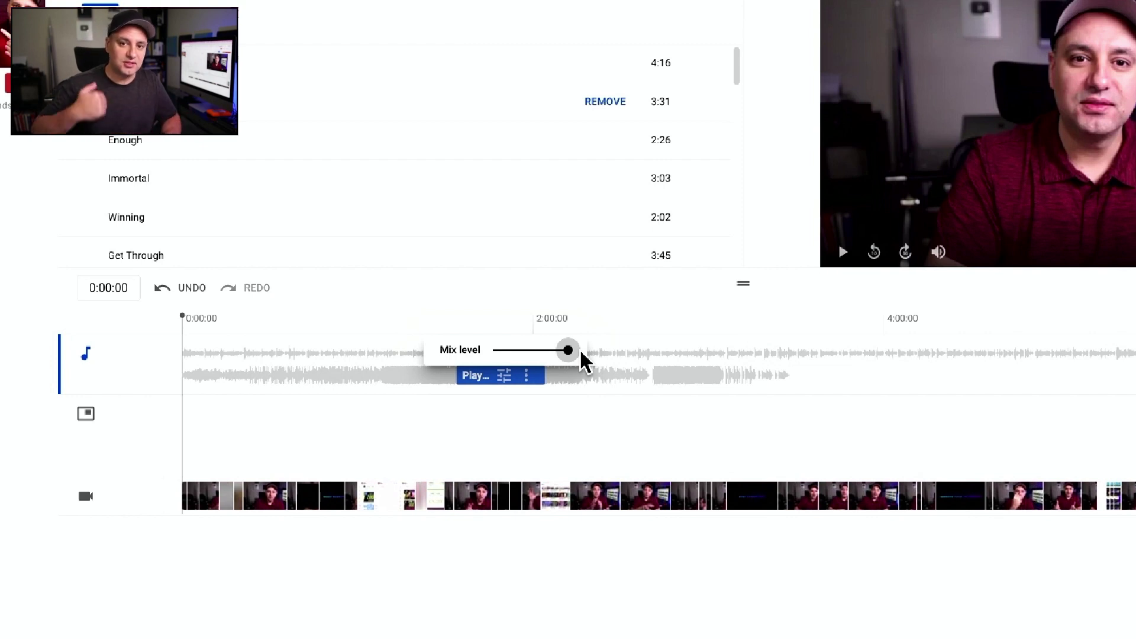
Drag the Play Dead clip's Mix level slider fully left to minimum
drag(568, 351, 448, 348)
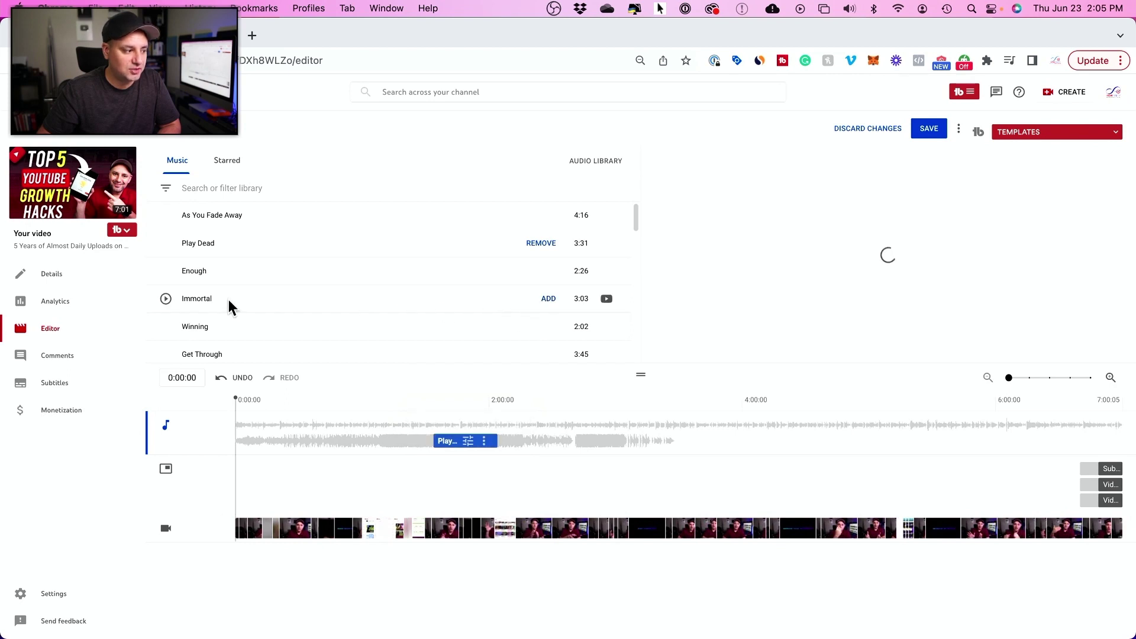
Add the Immortal track, move its clip later on the timeline, and shorten its end
click(548, 299)
drag(381, 456, 525, 461)
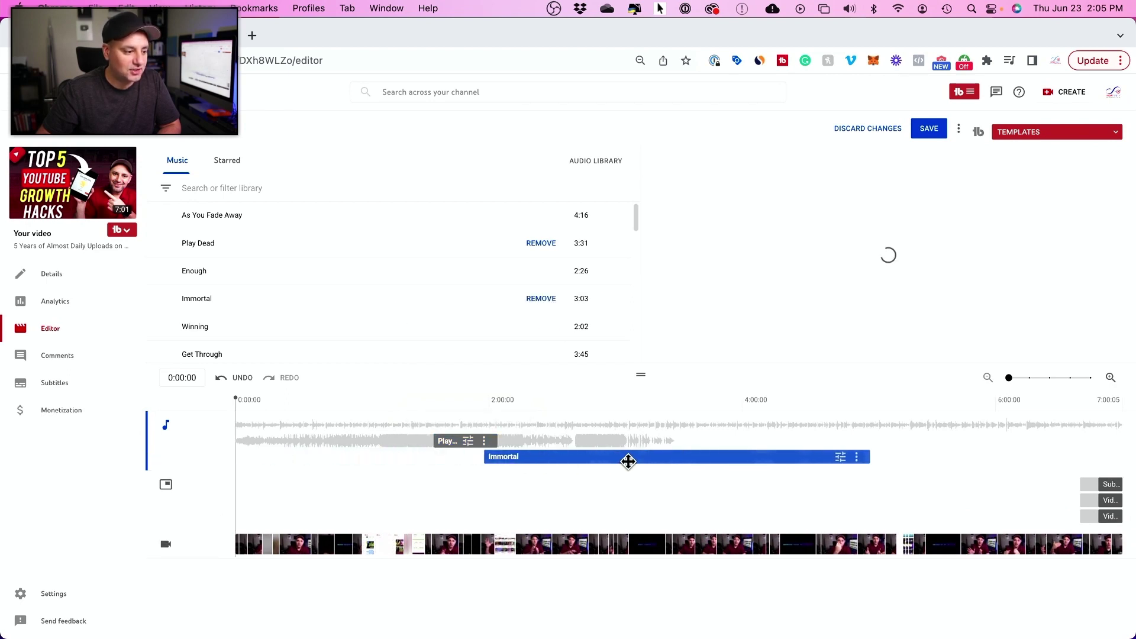
drag(629, 462, 640, 460)
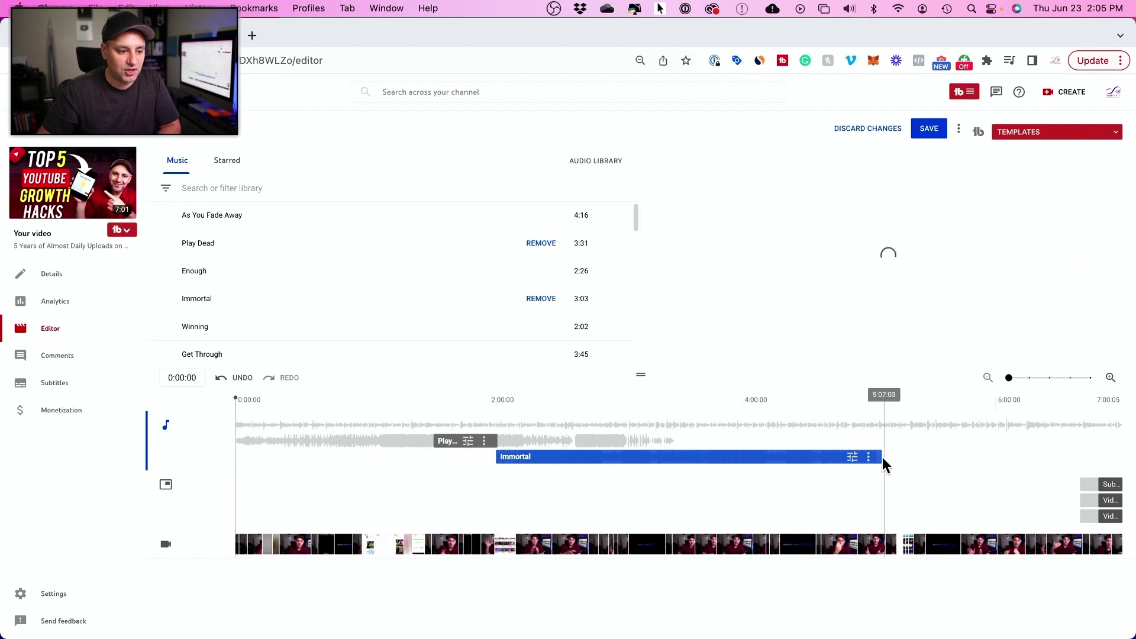
drag(880, 460, 596, 461)
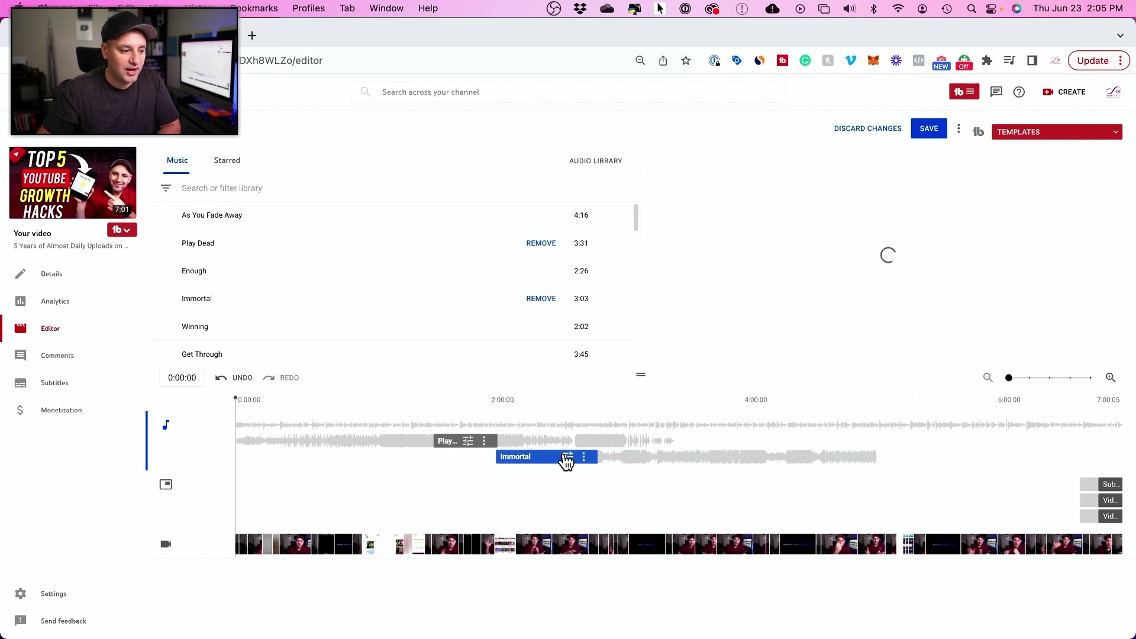
Set the Immortal clip's mix level back to maximum after trying the minimum
click(567, 458)
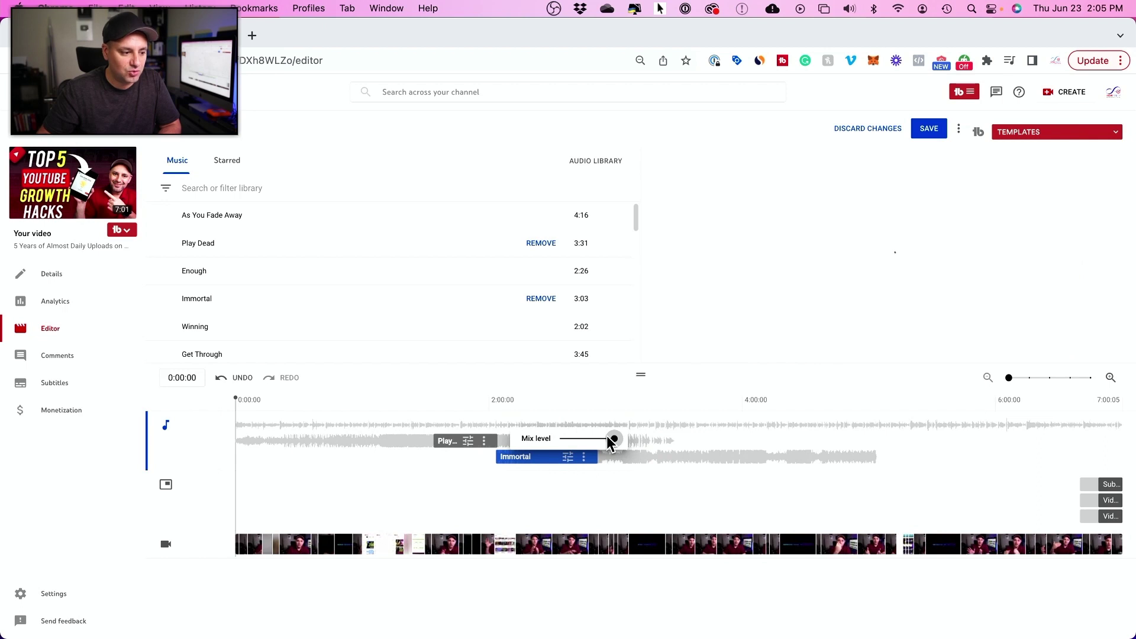
drag(613, 439, 537, 438)
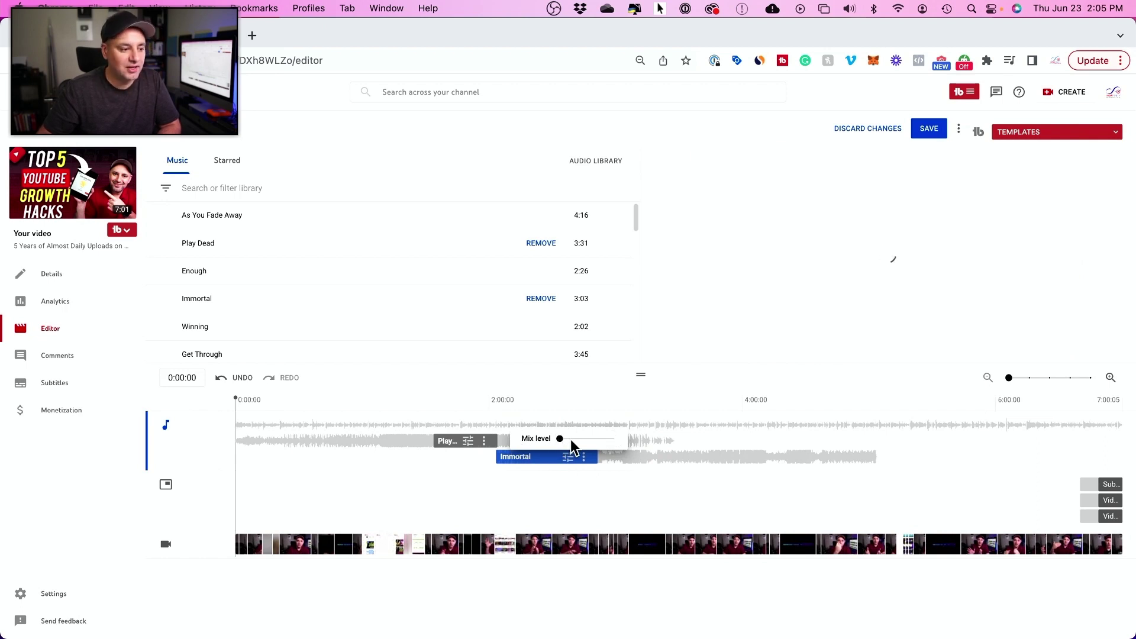
drag(571, 443, 636, 443)
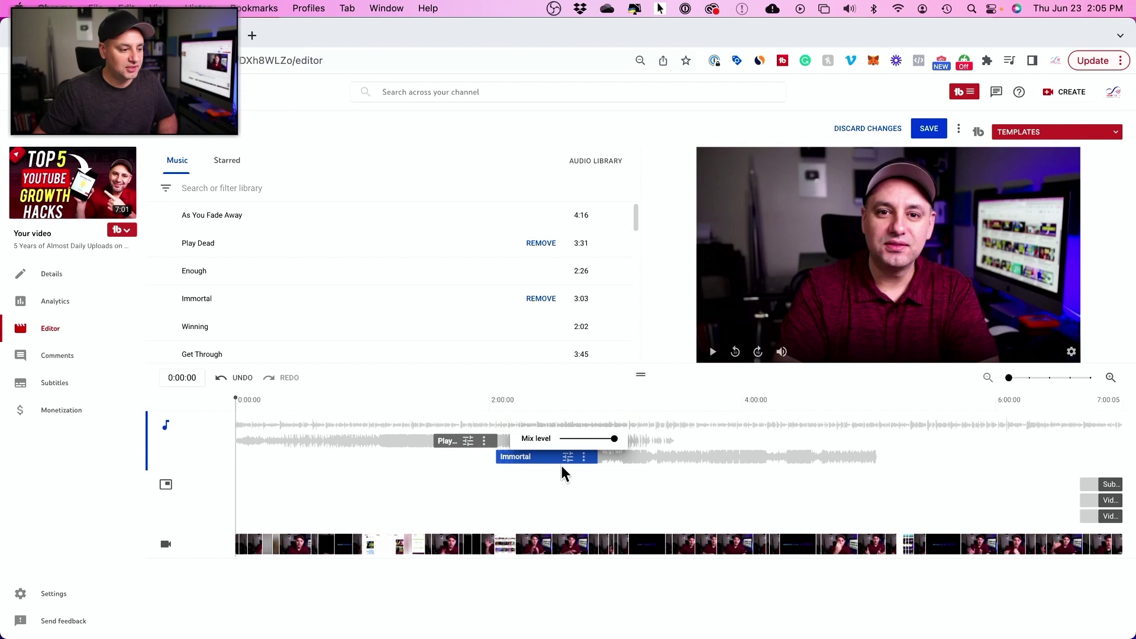
click(560, 463)
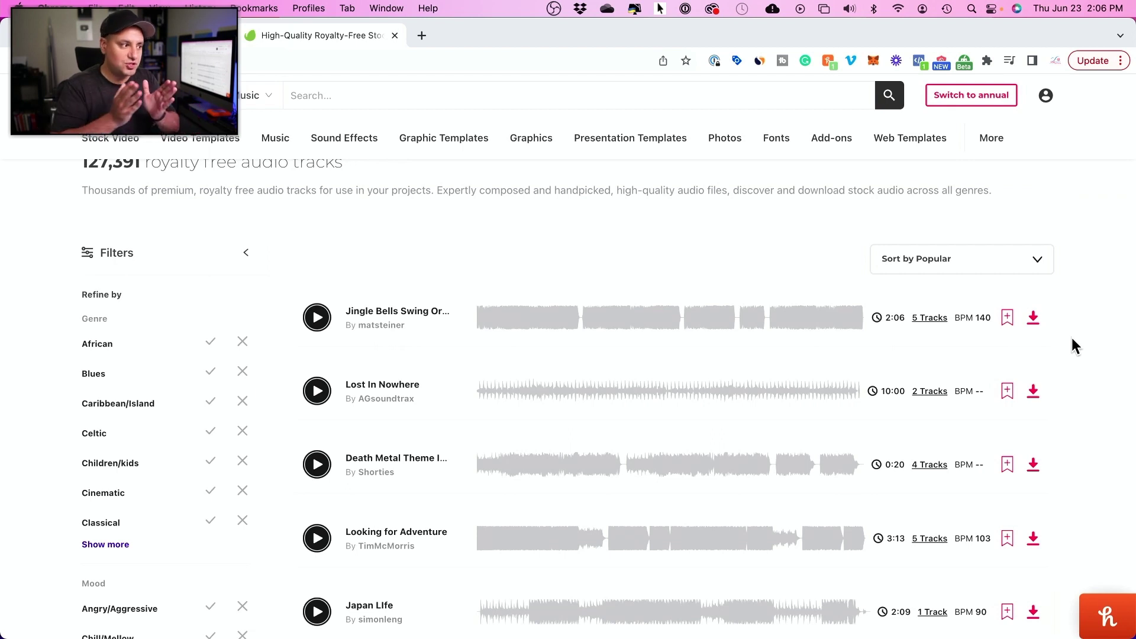
Highlight the royalty-free audio tracks heading and scroll the music Filters sidebar down to Mood
scroll(1072, 340, up, 1)
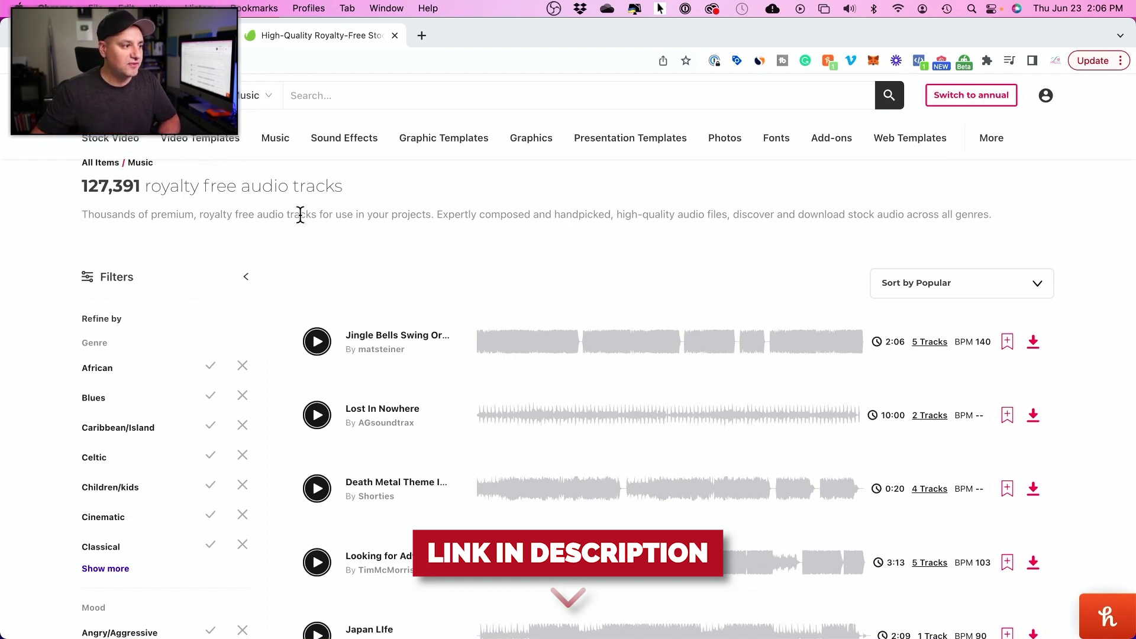
drag(145, 187, 337, 194)
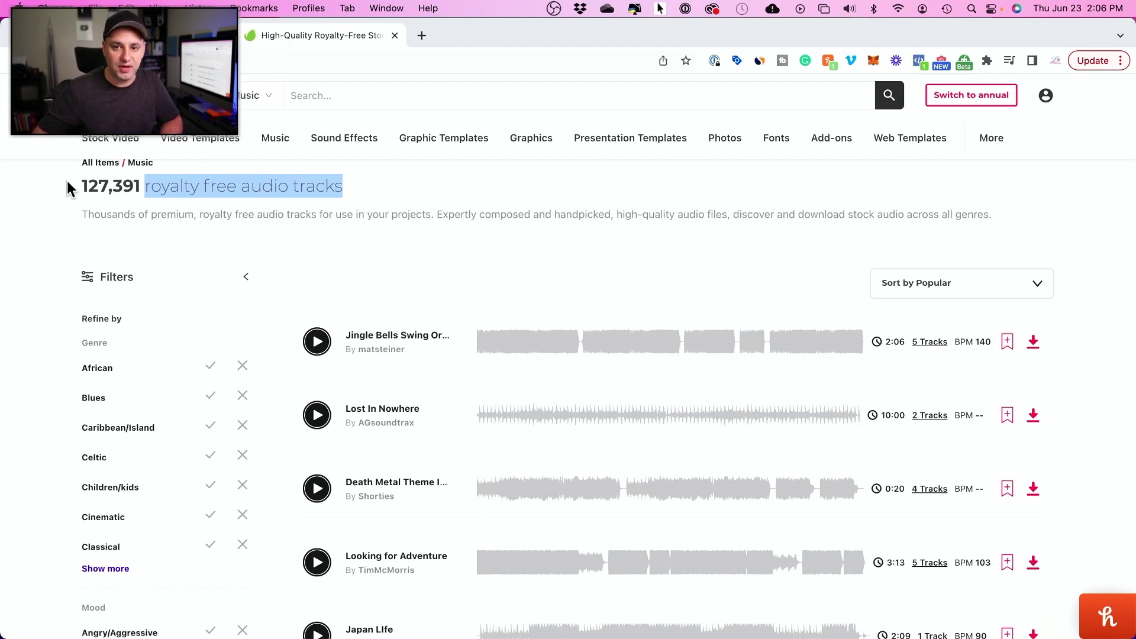
scroll(272, 248, down, 2)
scroll(166, 337, down, 4)
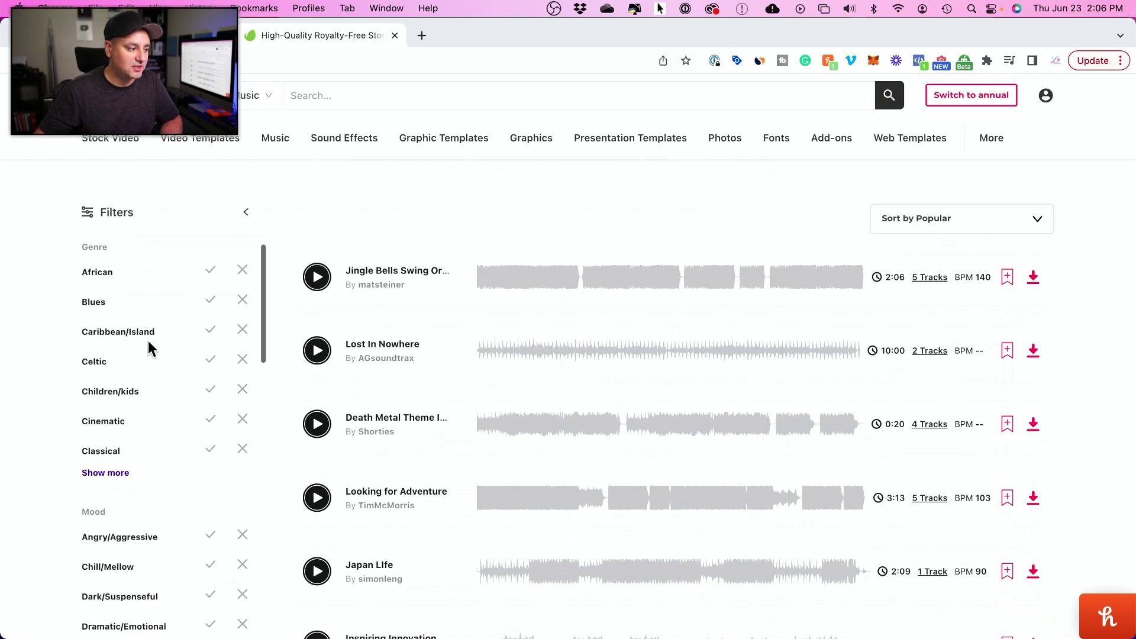
scroll(143, 451, down, 3)
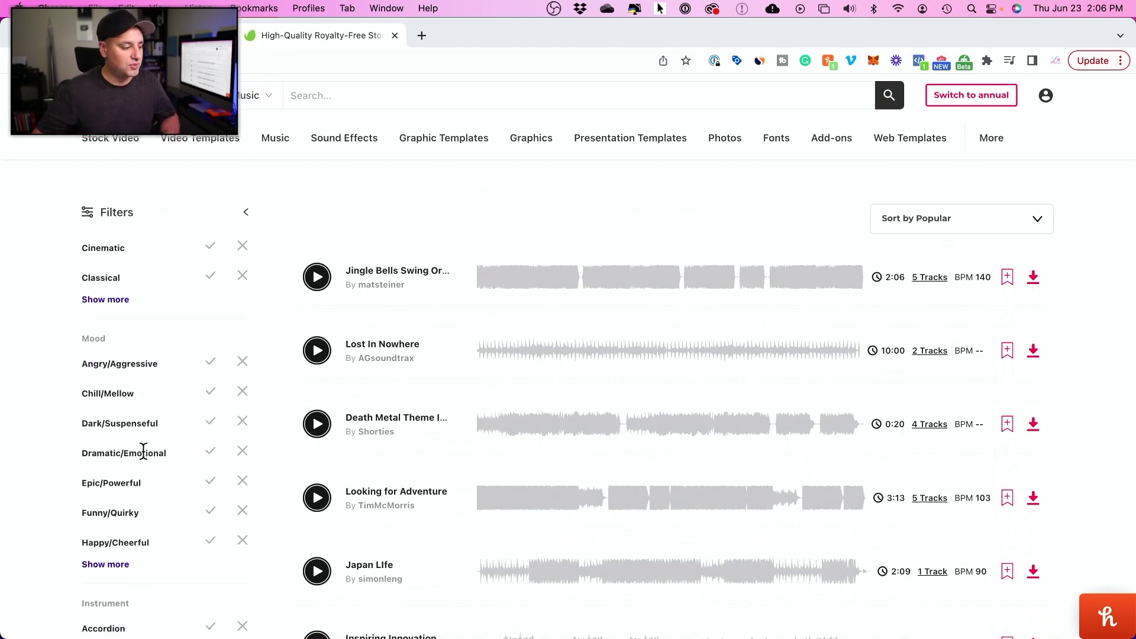
scroll(143, 451, down, 2)
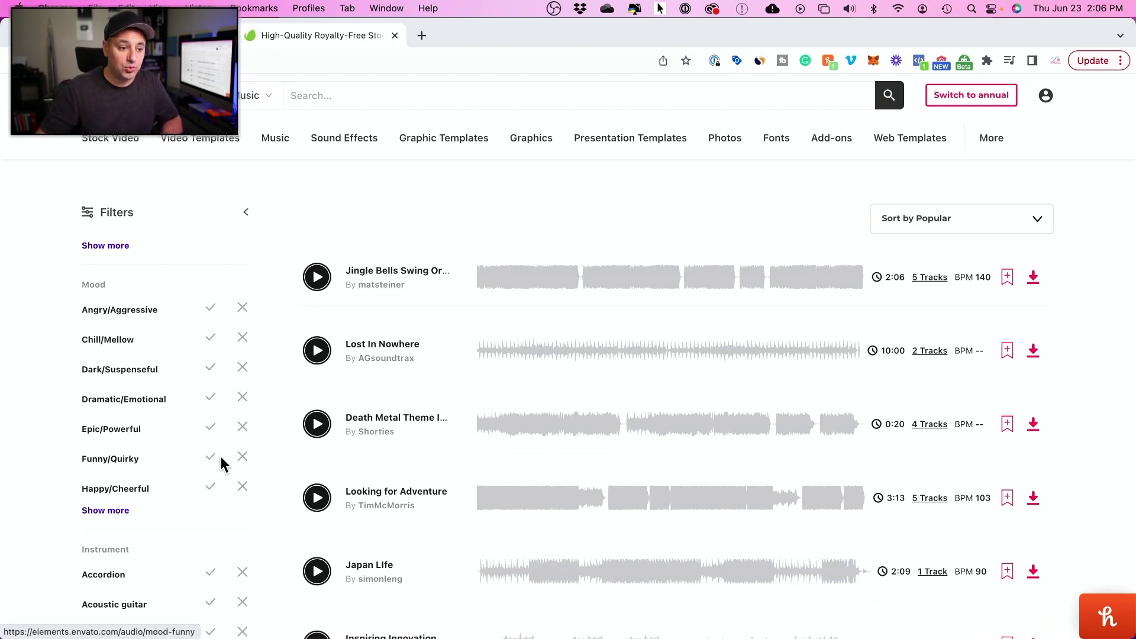
scroll(982, 389, down, 1)
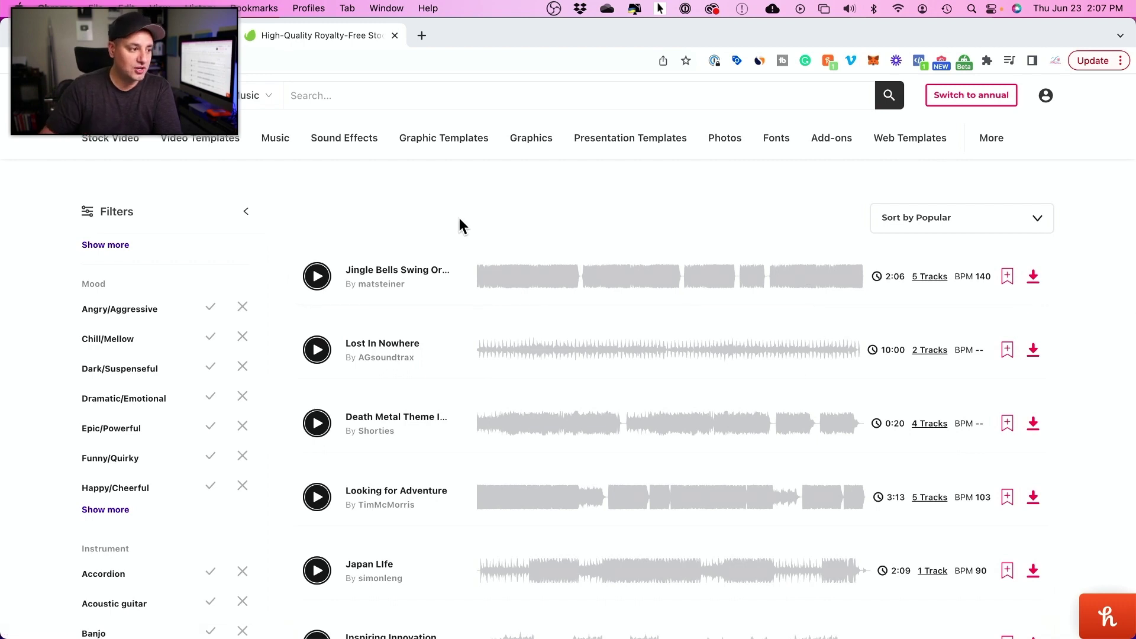
Visit the Photos section, then the Stock Video catalogue with its frame-rate and length filters
mouse_move(461, 153)
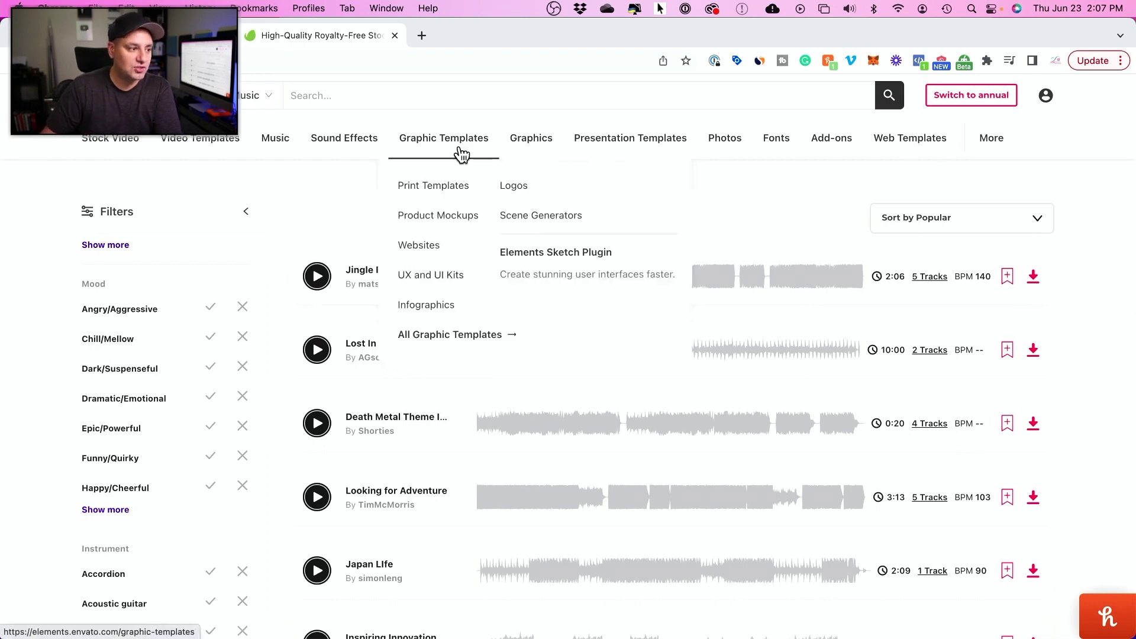
click(717, 150)
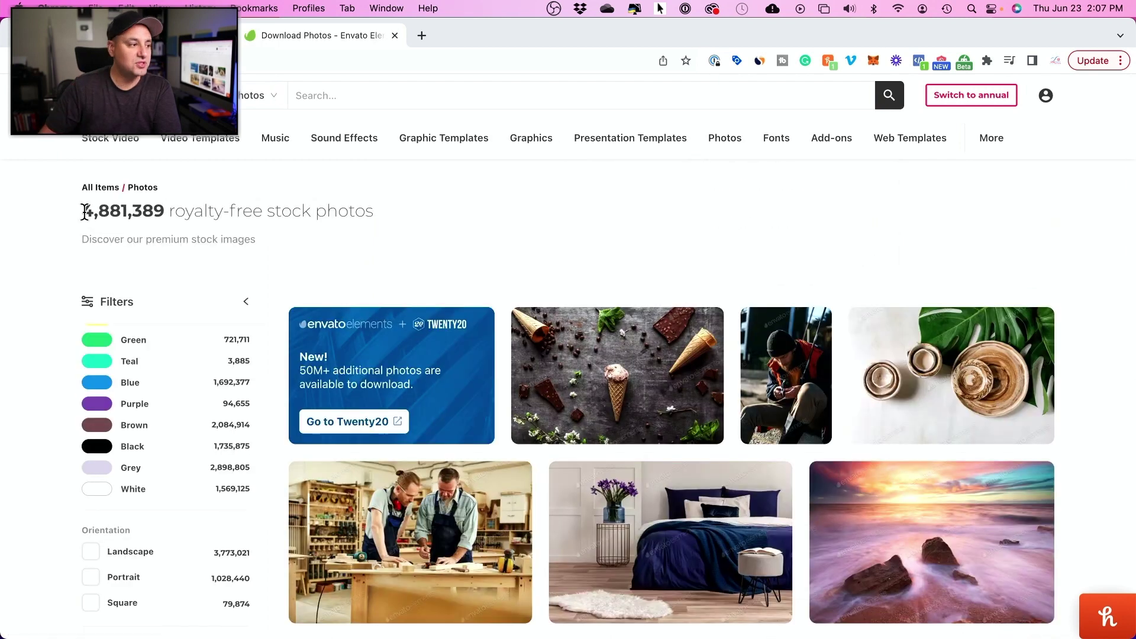
click(112, 144)
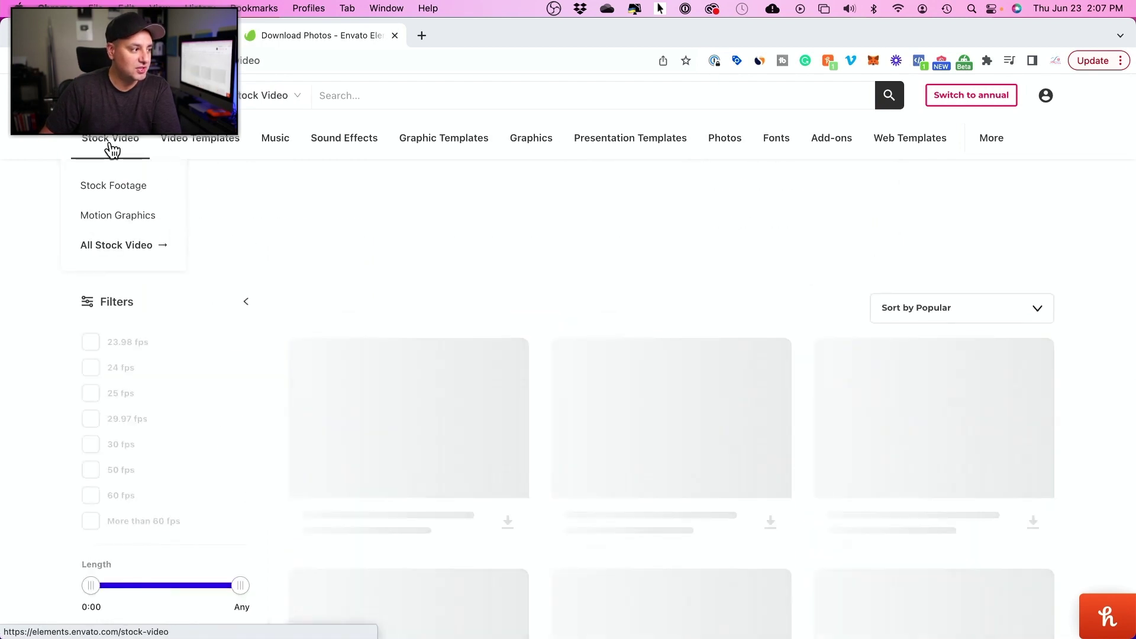